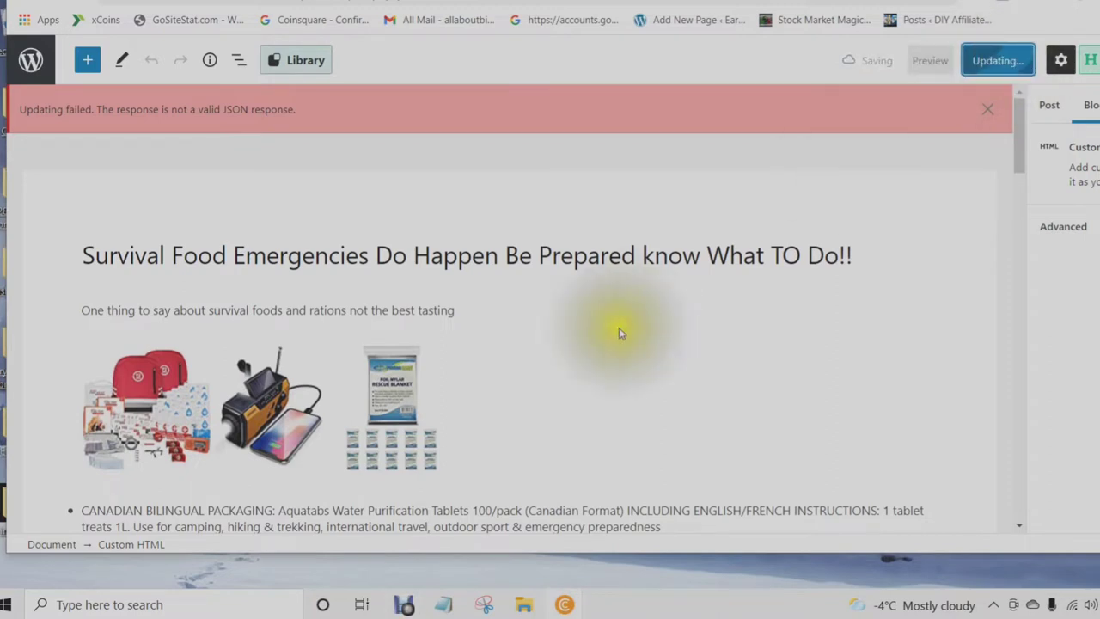
mouse_move(626, 323)
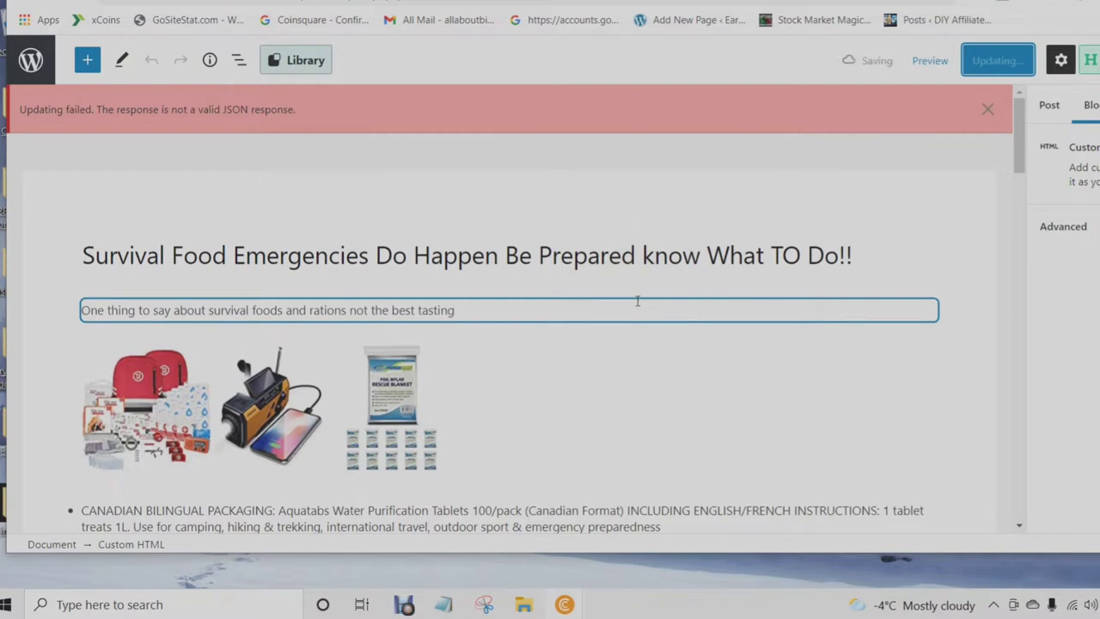
click(637, 301)
click(636, 299)
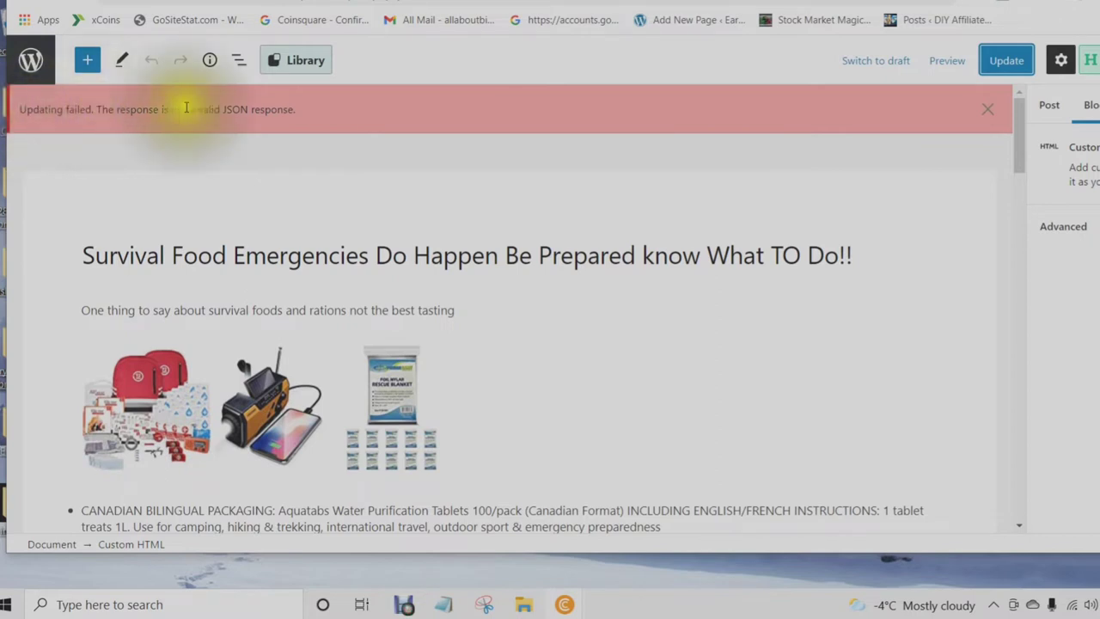
click(636, 299)
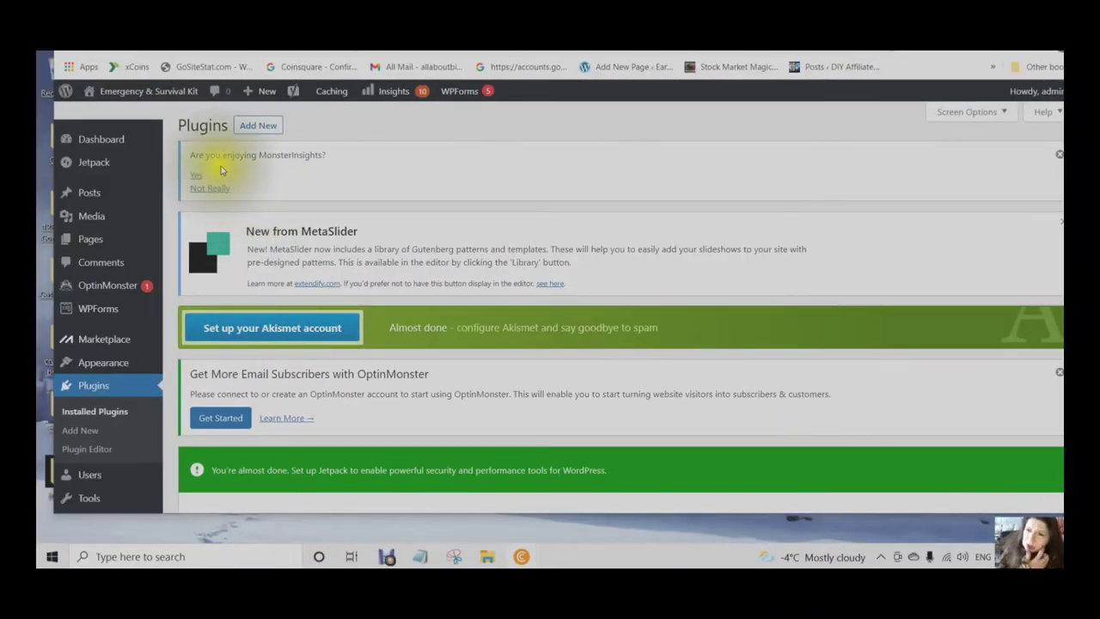
- Search the available plugins for "classic editor", and install and activate the Classic Editor plugin by WordPress Contributors
scroll(146, 258, down, 1)
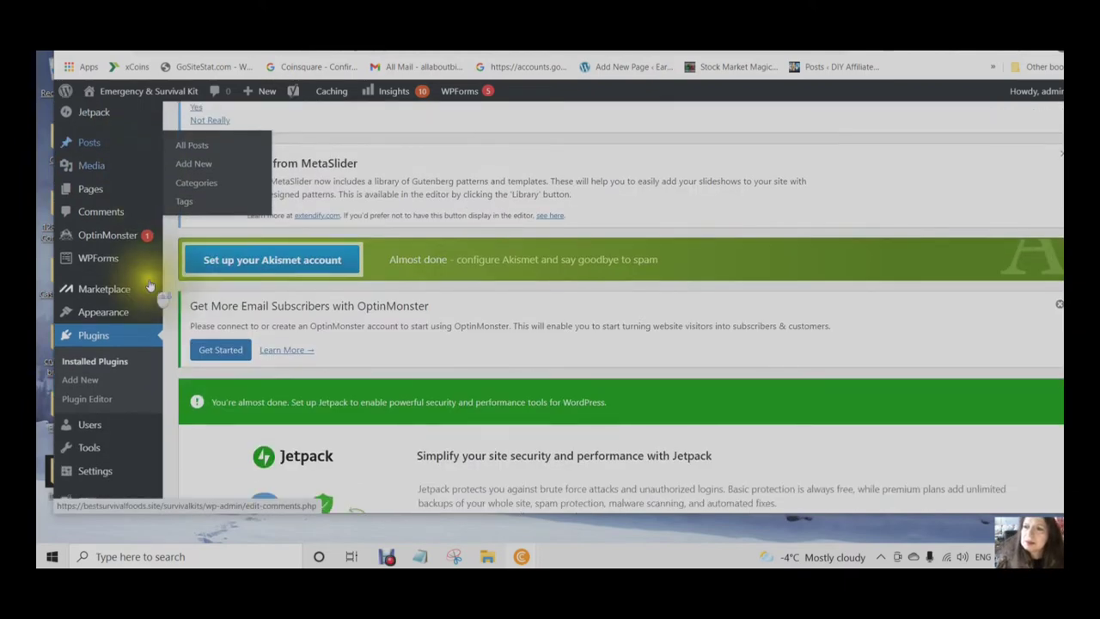
scroll(146, 287, down, 1)
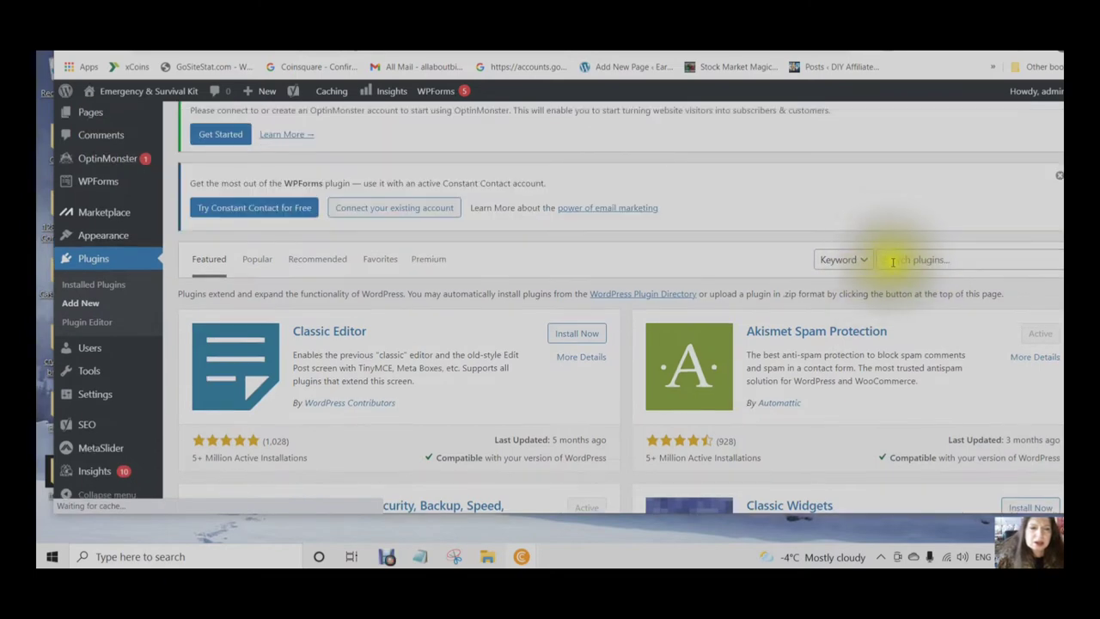
click(893, 259)
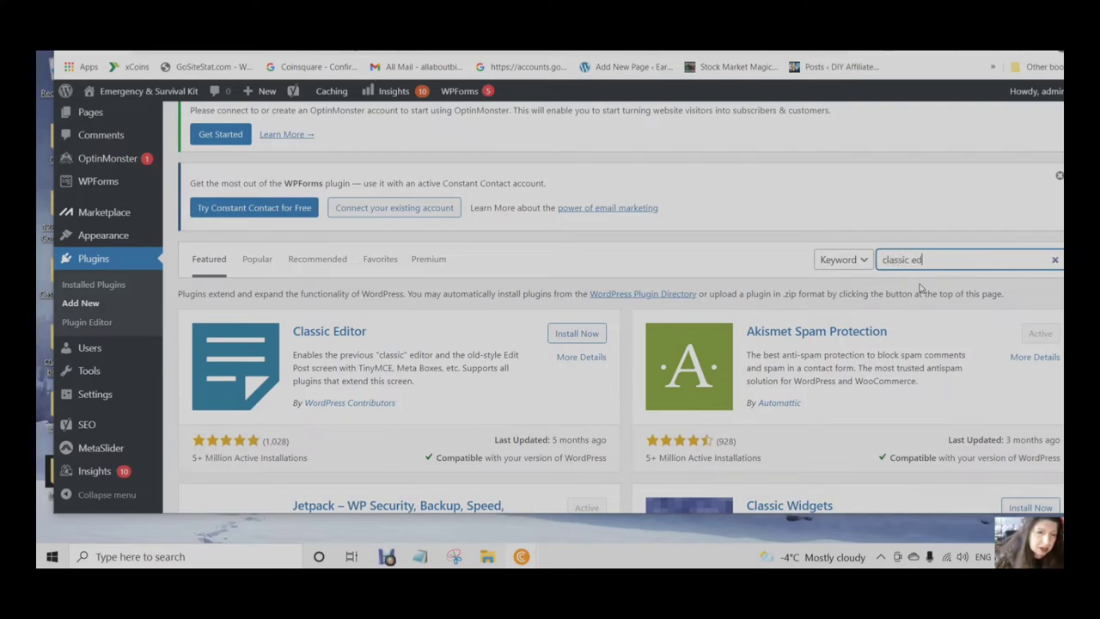
text(classic editor)
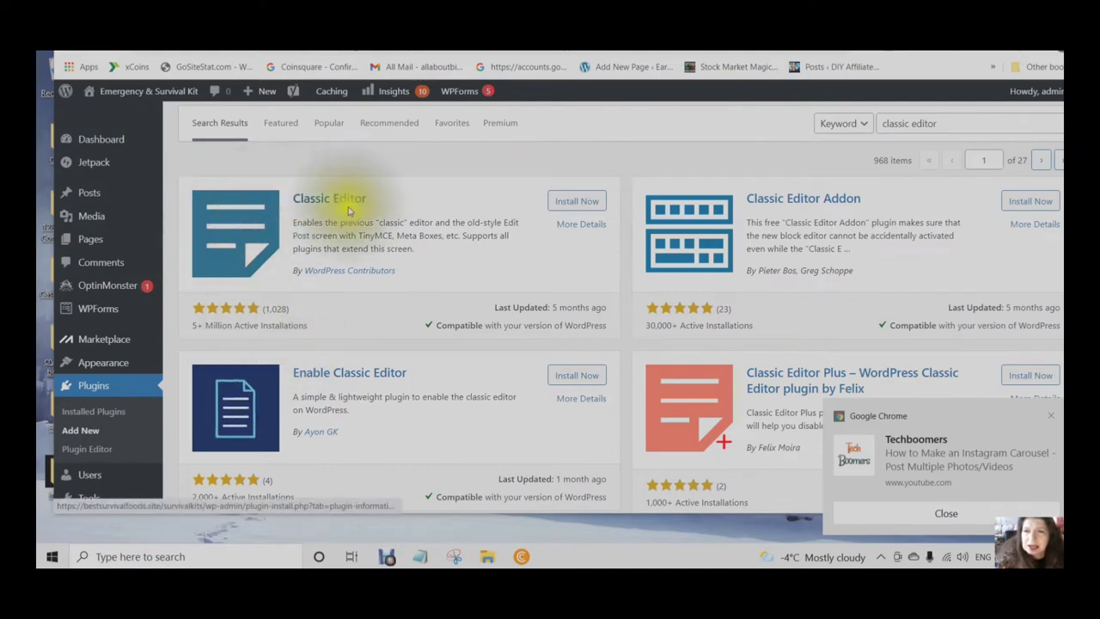
click(579, 203)
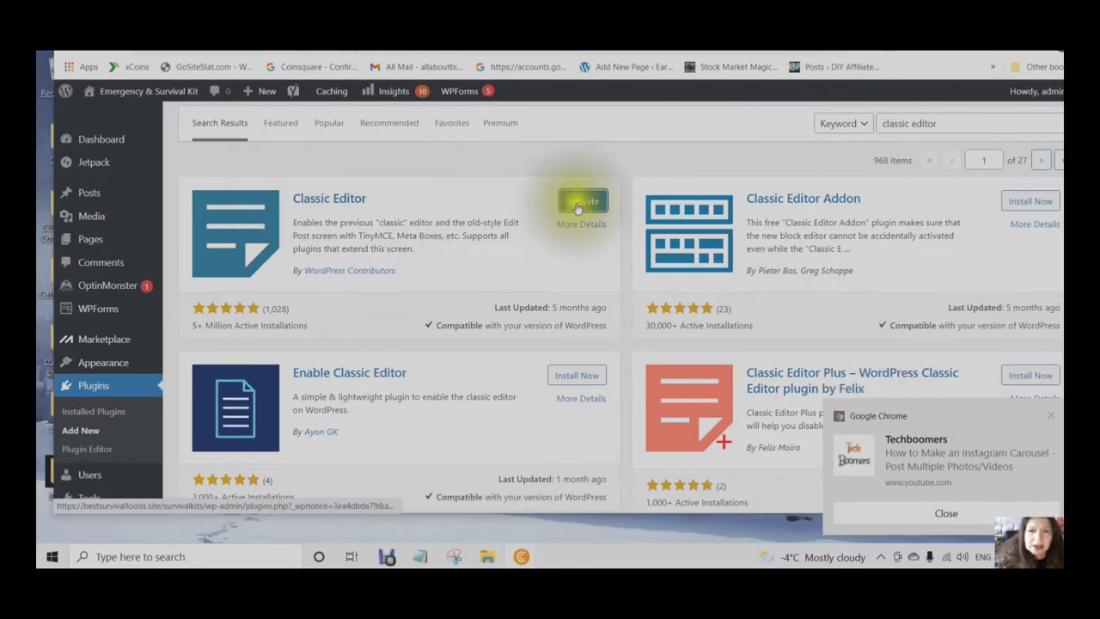
click(583, 205)
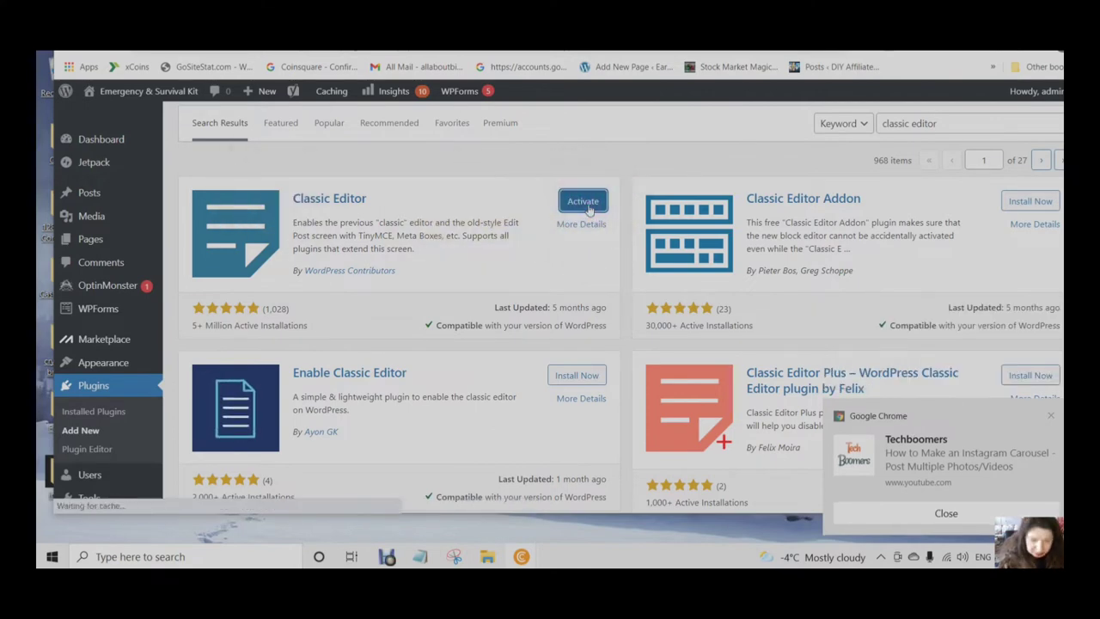
- In the Writing settings, allow users to switch editors and save the changes
scroll(133, 324, down, 2)
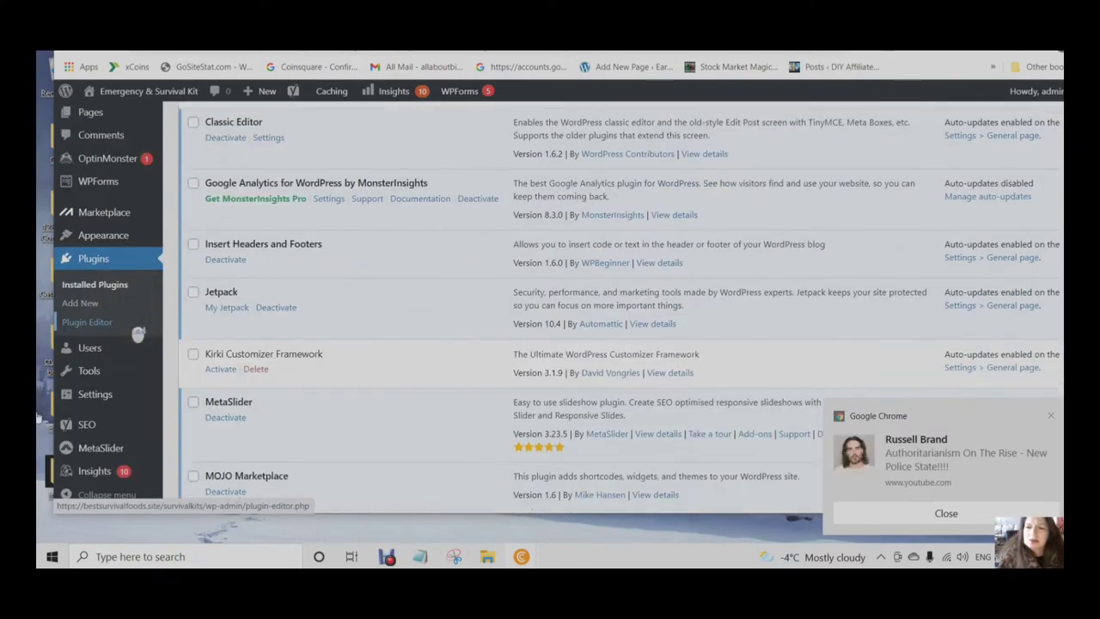
mouse_move(84, 401)
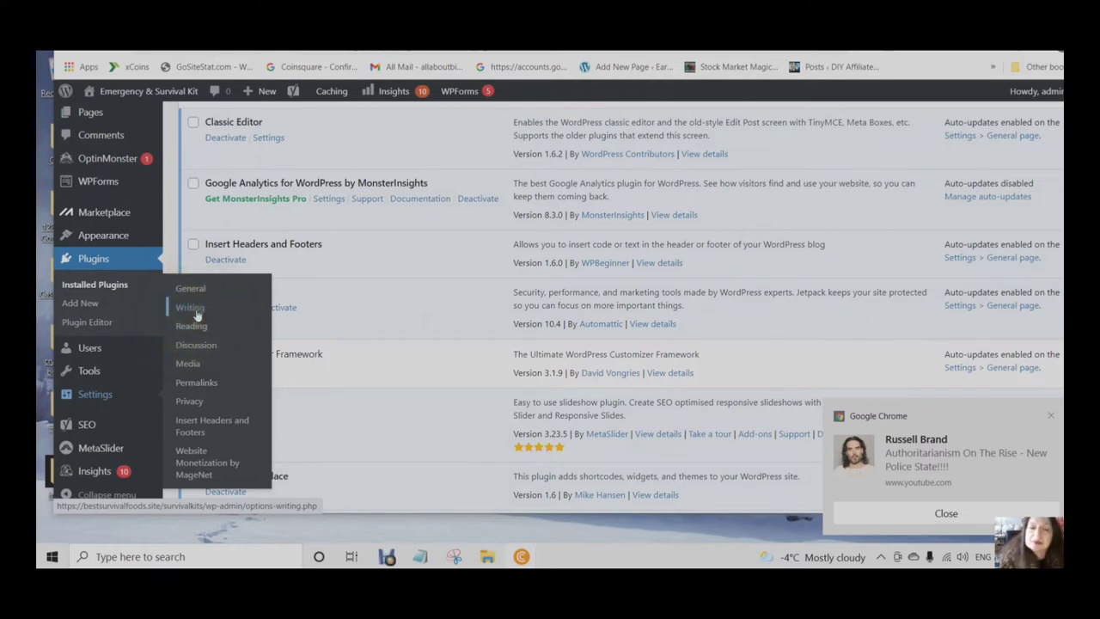
click(197, 317)
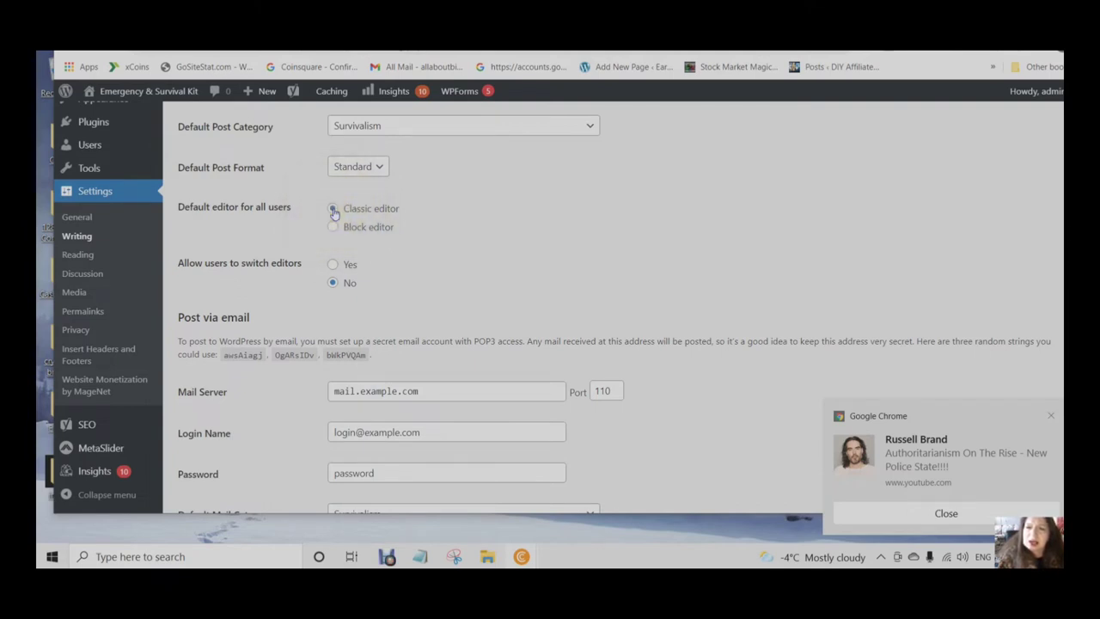
click(335, 267)
scroll(260, 306, down, 4)
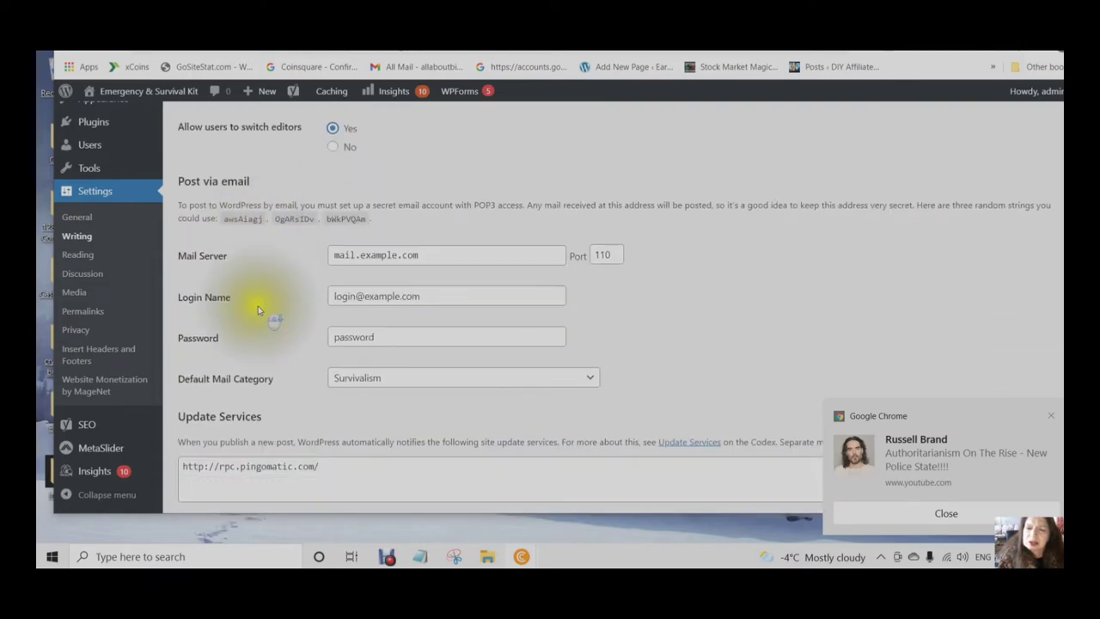
click(206, 363)
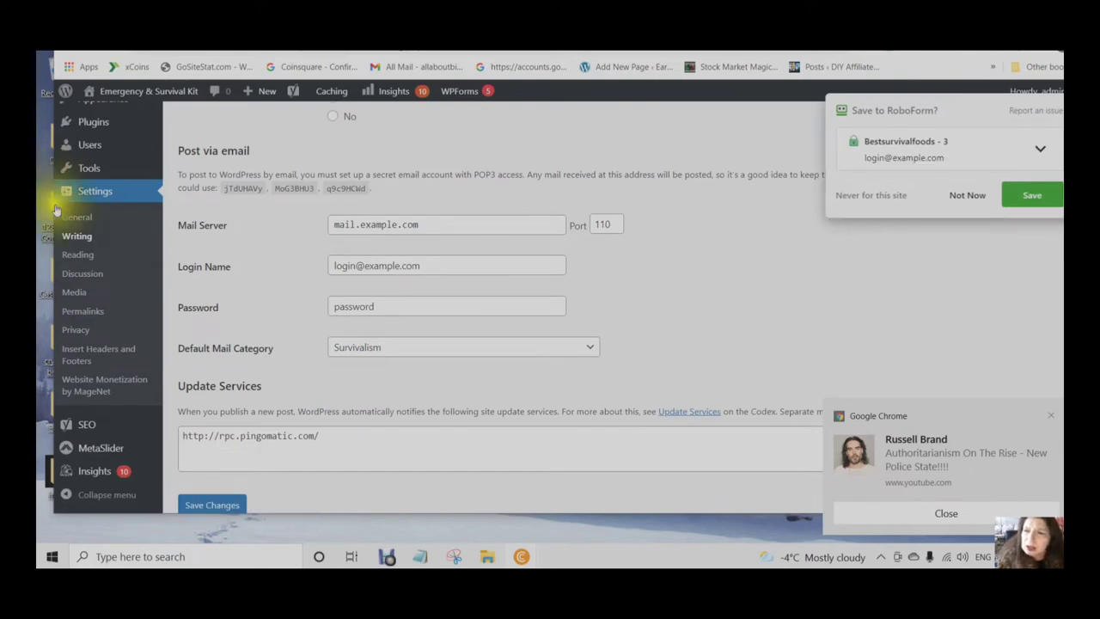
- Set the site's permalink structure to Post name and save the changes
click(79, 312)
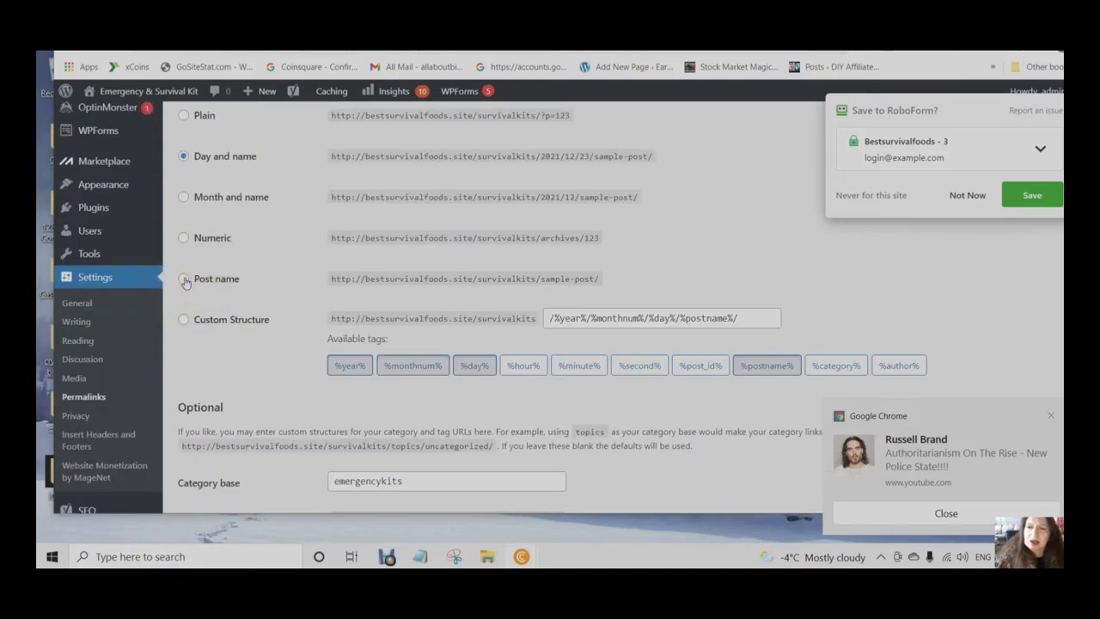
click(184, 280)
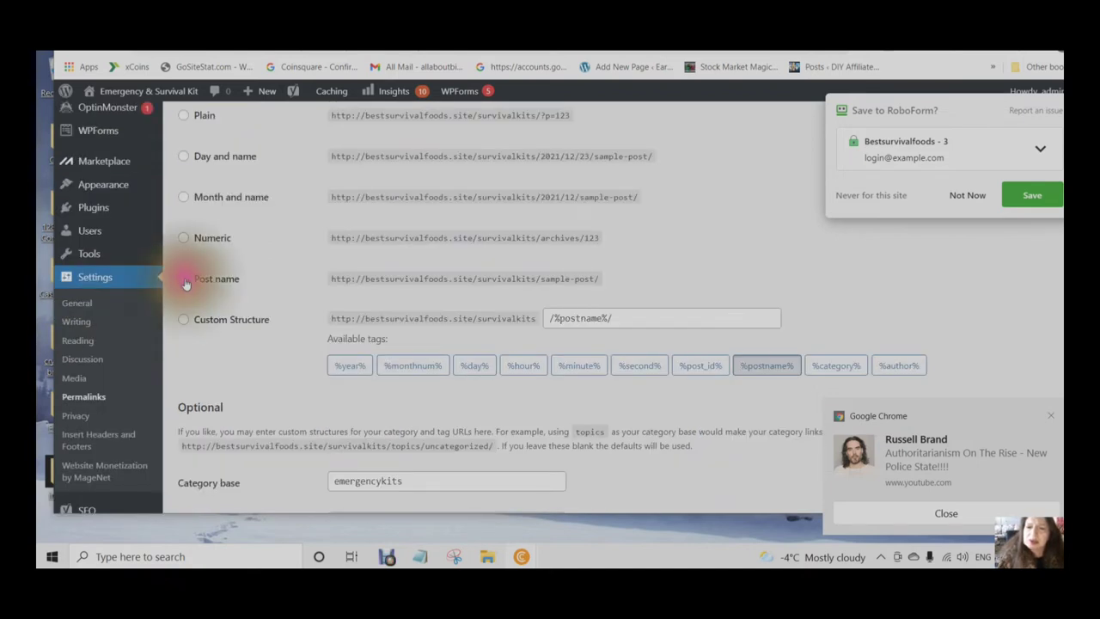
scroll(289, 299, down, 3)
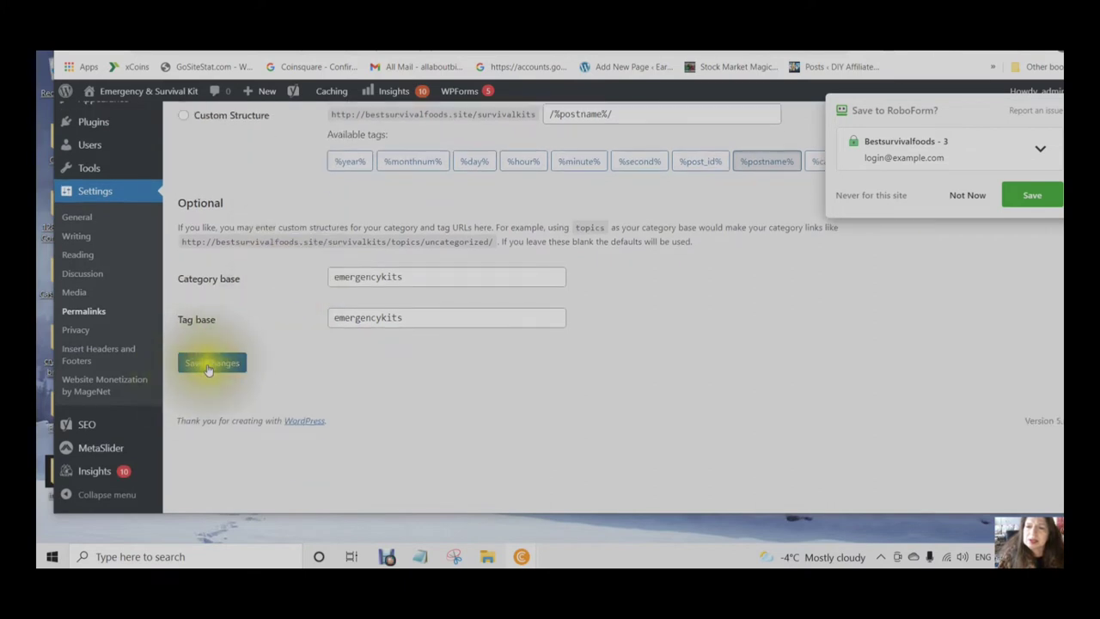
click(209, 368)
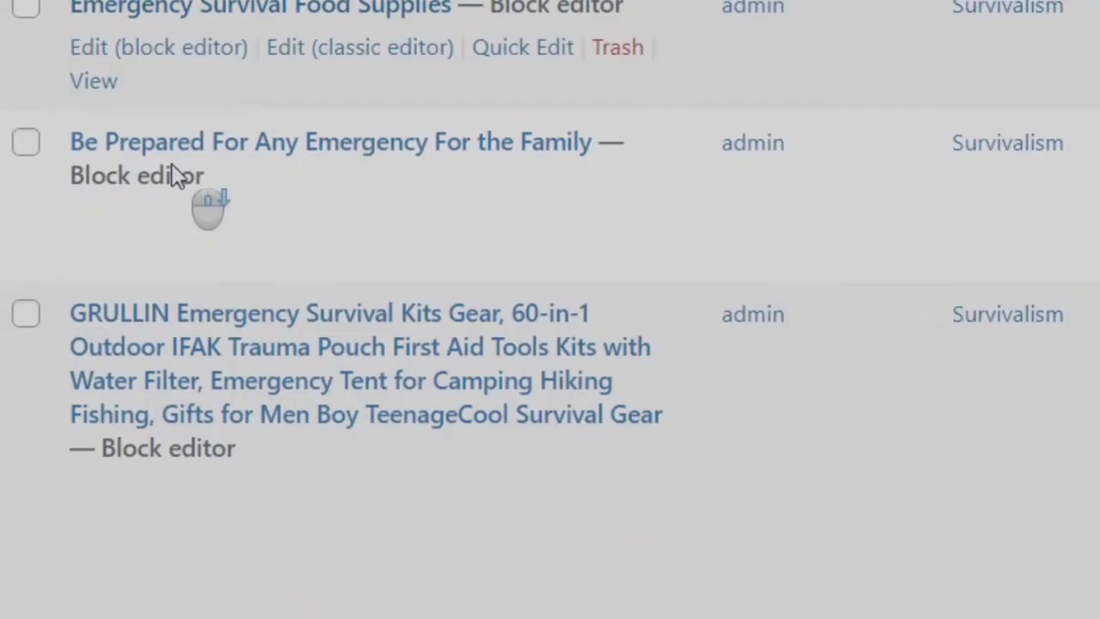
- Open the post "Survival Food Emergencies Do Happen Be Prepared know What TO Do!!" in the classic editor
scroll(209, 204, up, 4)
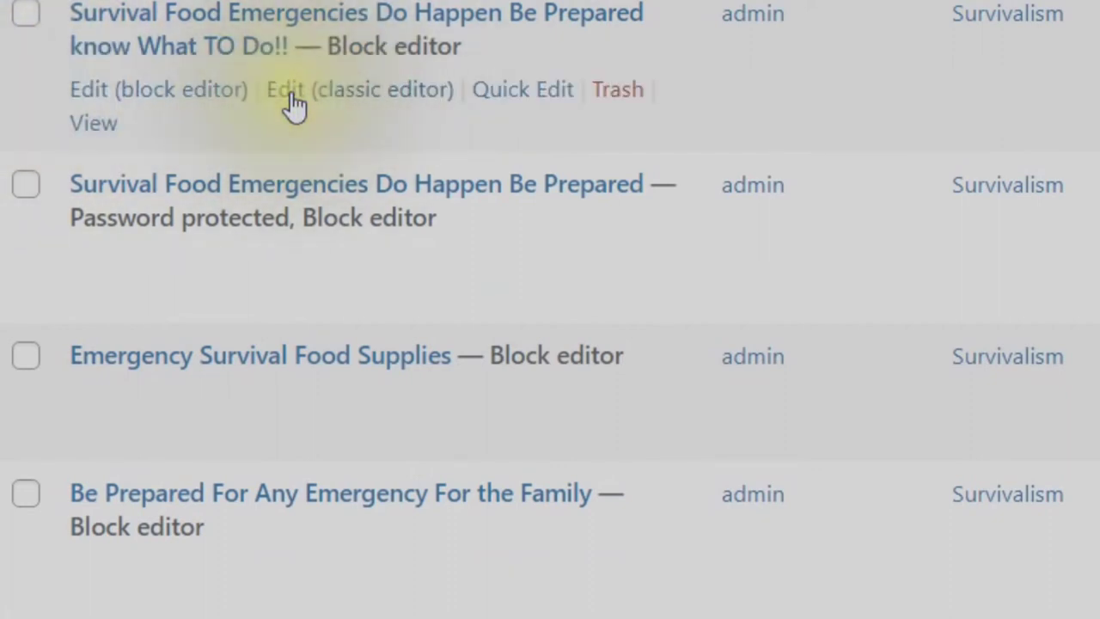
click(293, 99)
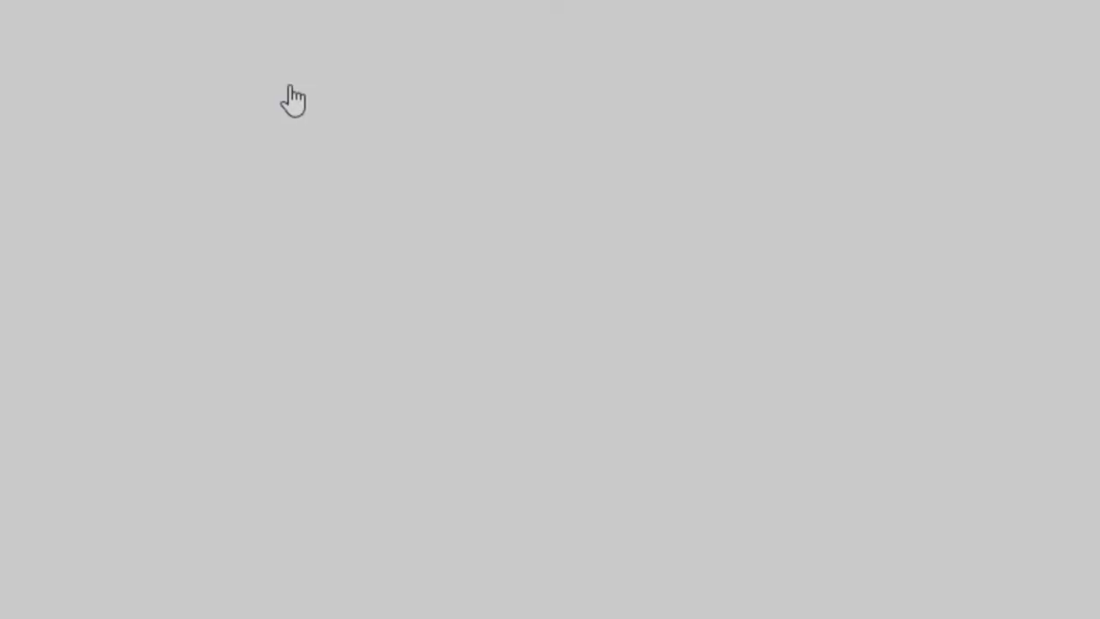
scroll(344, 282, down, 3)
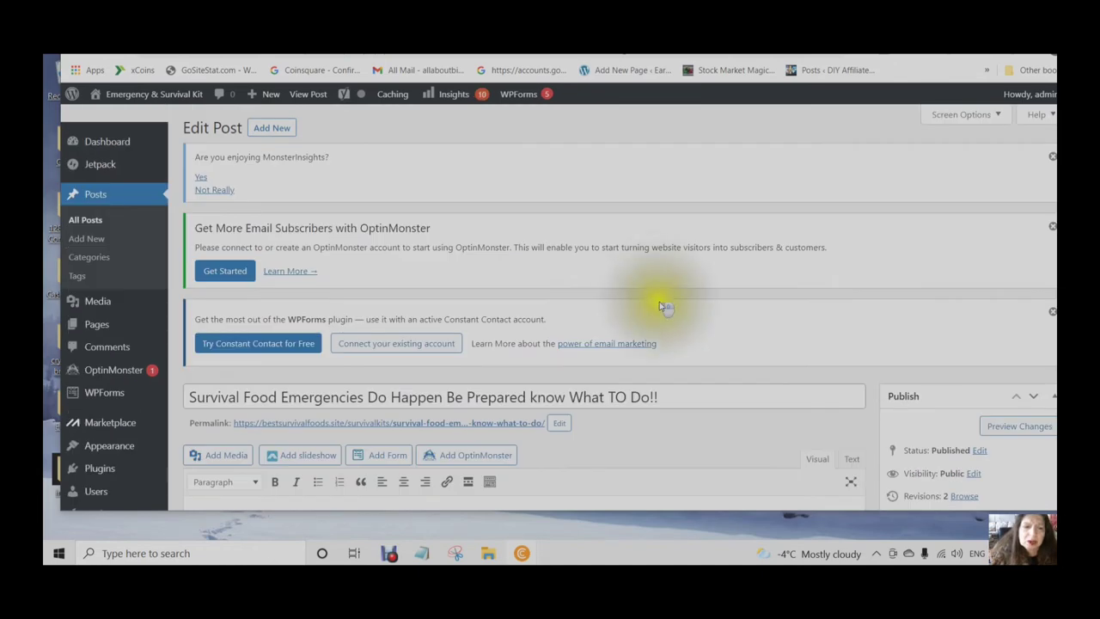
- Add a period after "not the best tasting" in the post's opening sentence and update the post
scroll(658, 305, down, 2)
scroll(659, 311, down, 3)
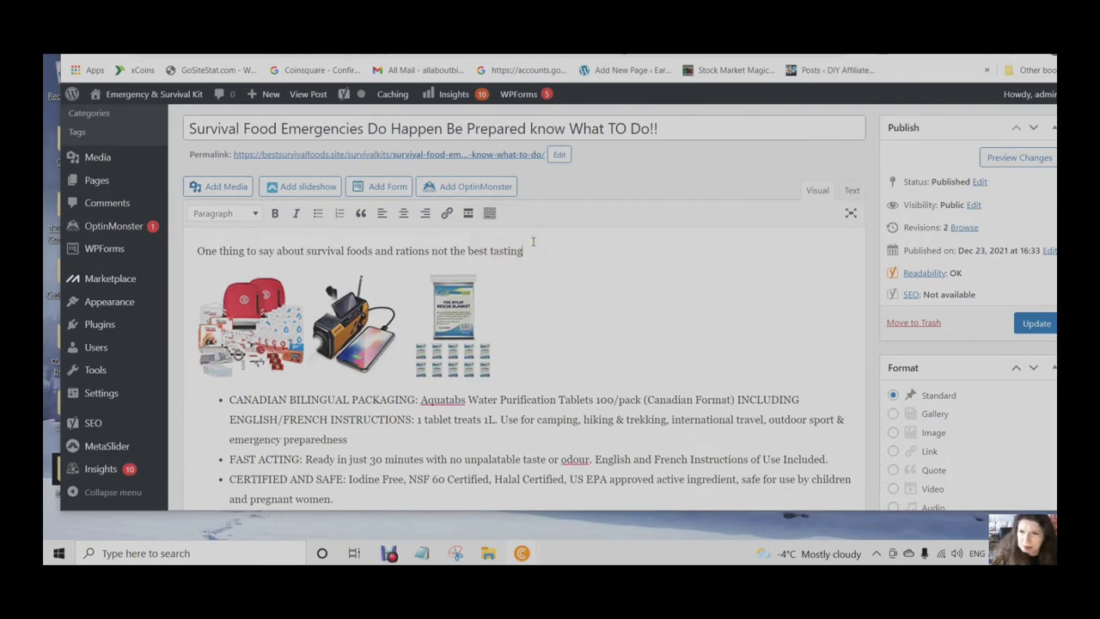
click(577, 293)
scroll(579, 301, down, 1)
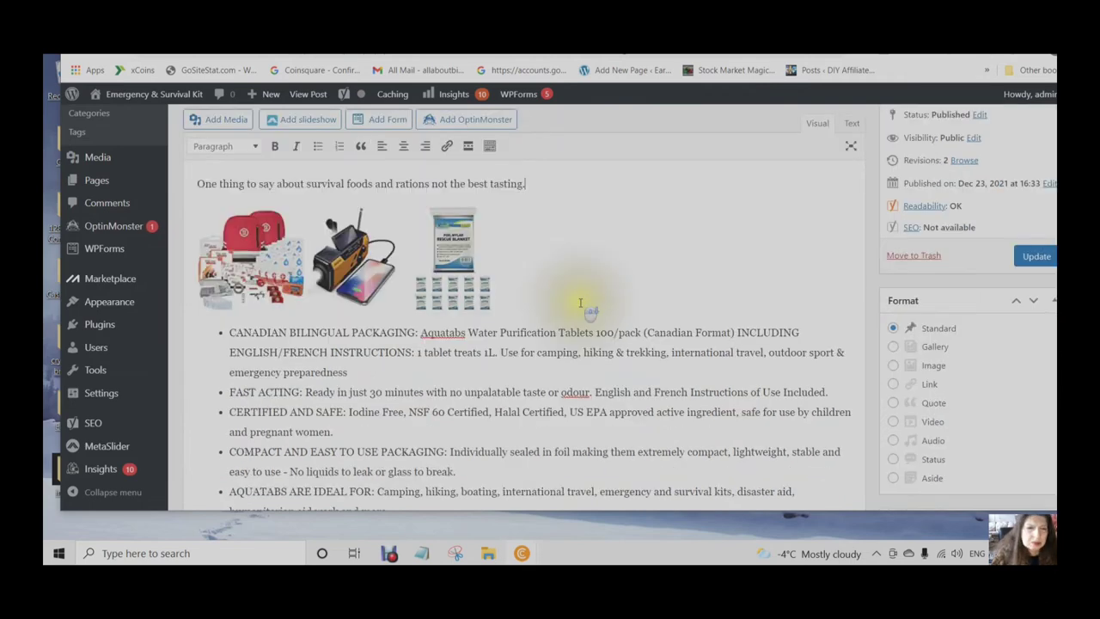
- Copy the post title into the Yoast SEO focus keyphrase and shorten it to "Survival Food Emergencies"
drag(676, 167, 184, 163)
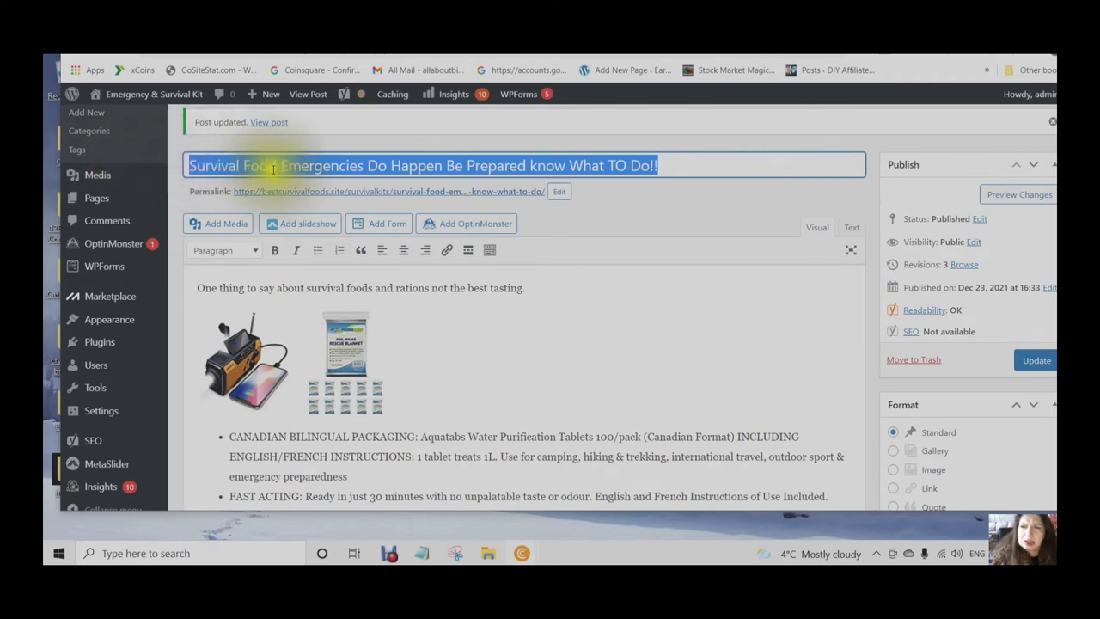
right_click(274, 170)
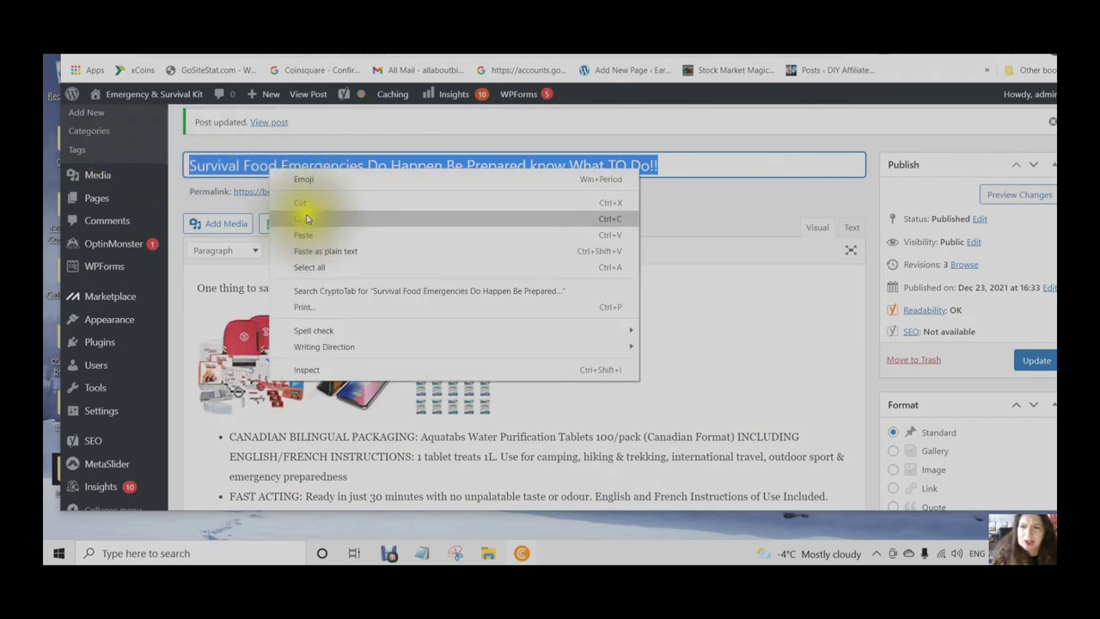
click(314, 216)
scroll(533, 315, down, 15)
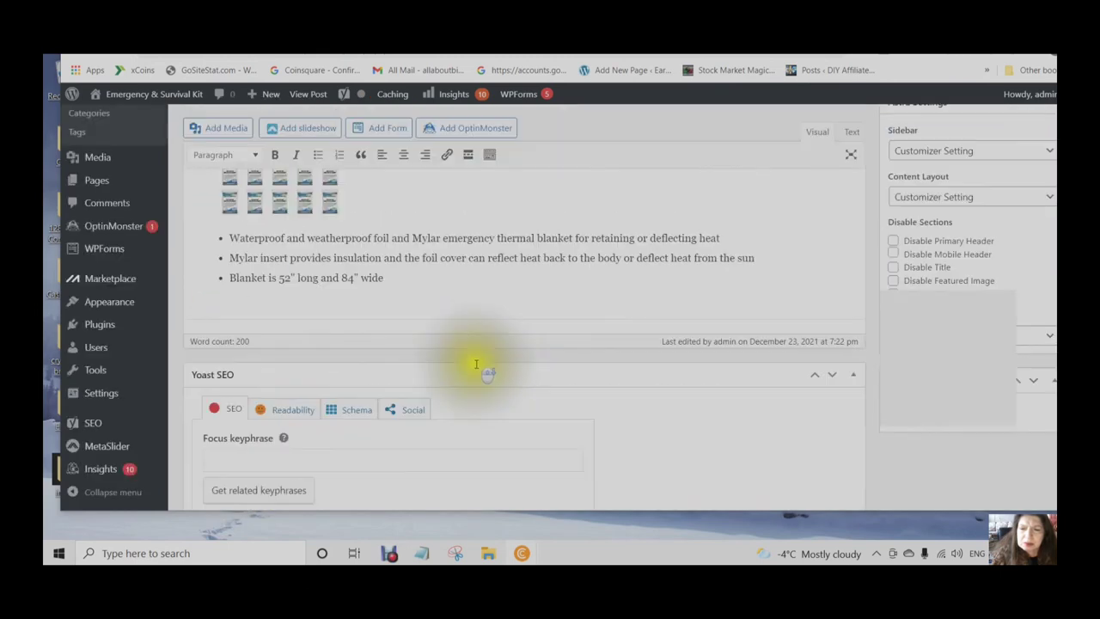
right_click(209, 211)
click(255, 319)
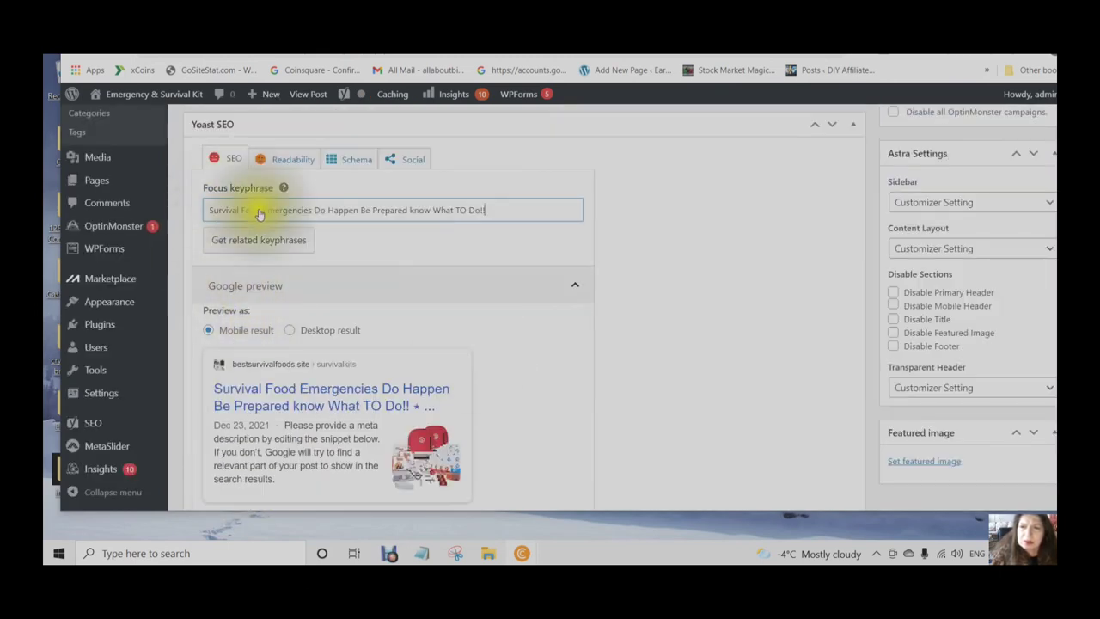
drag(314, 211, 504, 210)
key(BackSpace)
- Paste the post title as the Yoast SEO slug and trim it to "Survival Food Emergencies"
scroll(209, 356, down, 3)
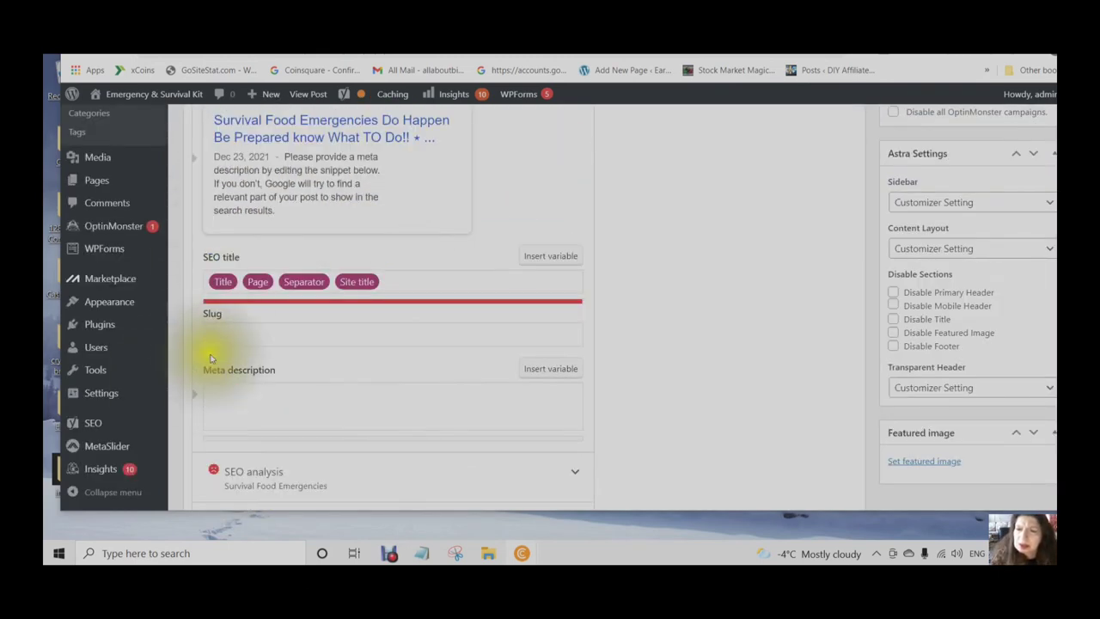
right_click(218, 338)
click(253, 230)
drag(320, 336, 541, 338)
key(BackSpace)
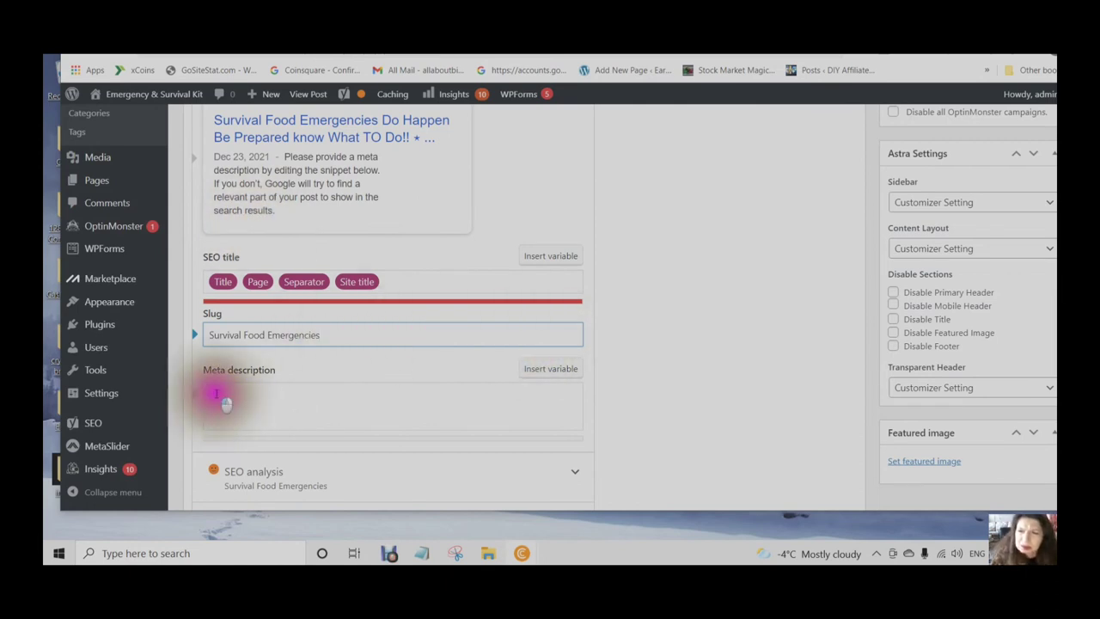
- Fill the meta description with the copied post title followed by "Emergency Preparedness Know Even the Basics You Will Survive"
right_click(219, 392)
click(253, 287)
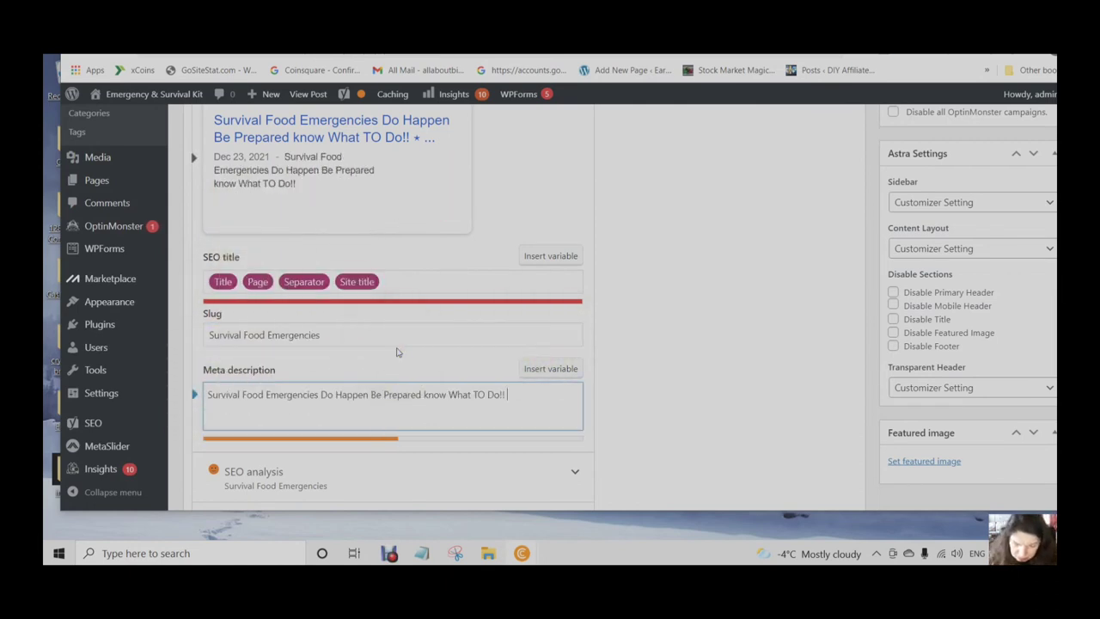
click(507, 394)
text(Emergency Preparedness Know)
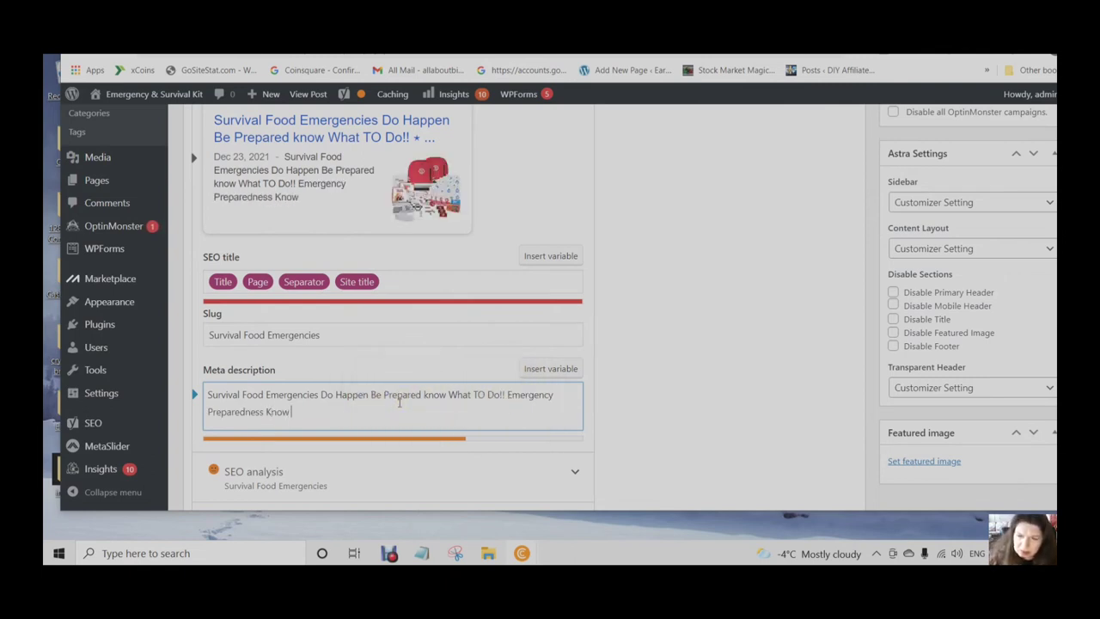
text( Even the Basics)
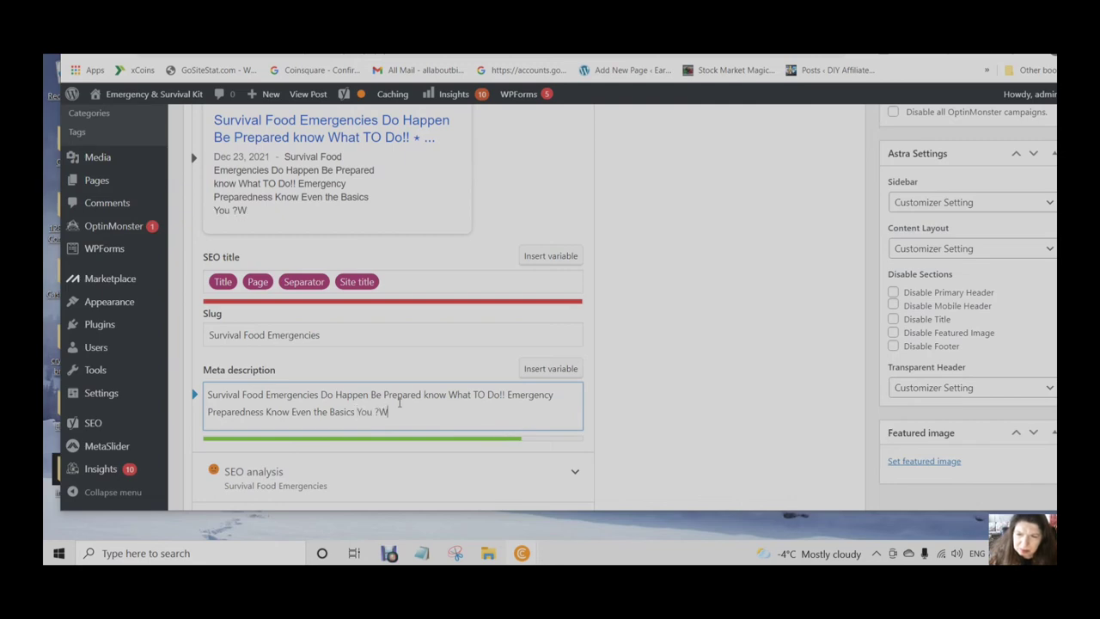
text( You Will Survive)
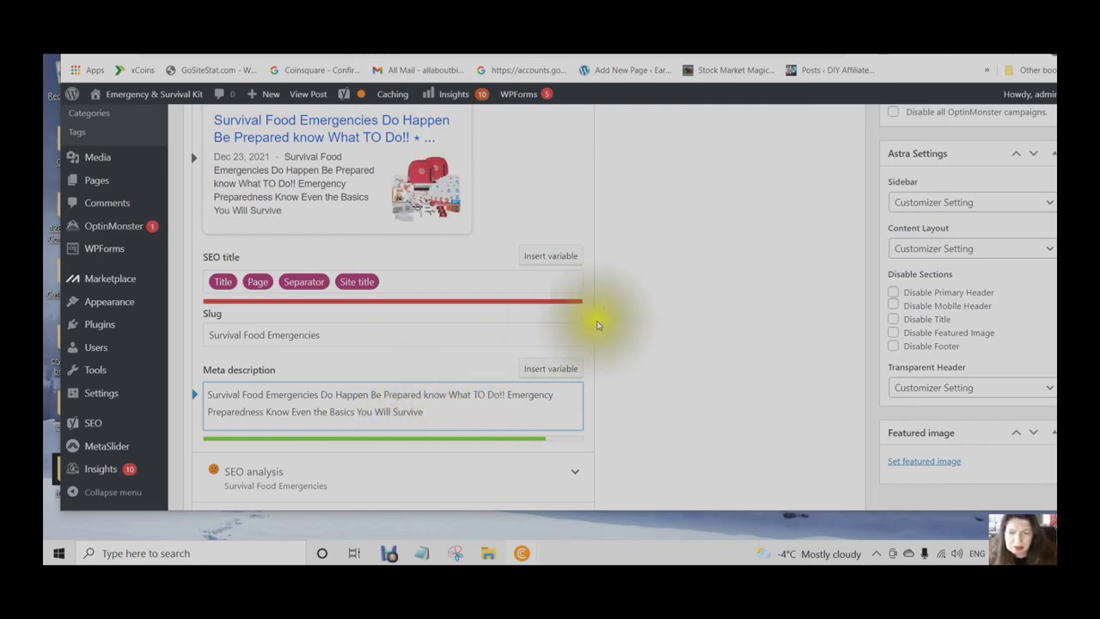
- Go to the post's Tags field for entry and update the post
scroll(875, 294, up, 5)
scroll(875, 294, down, 3)
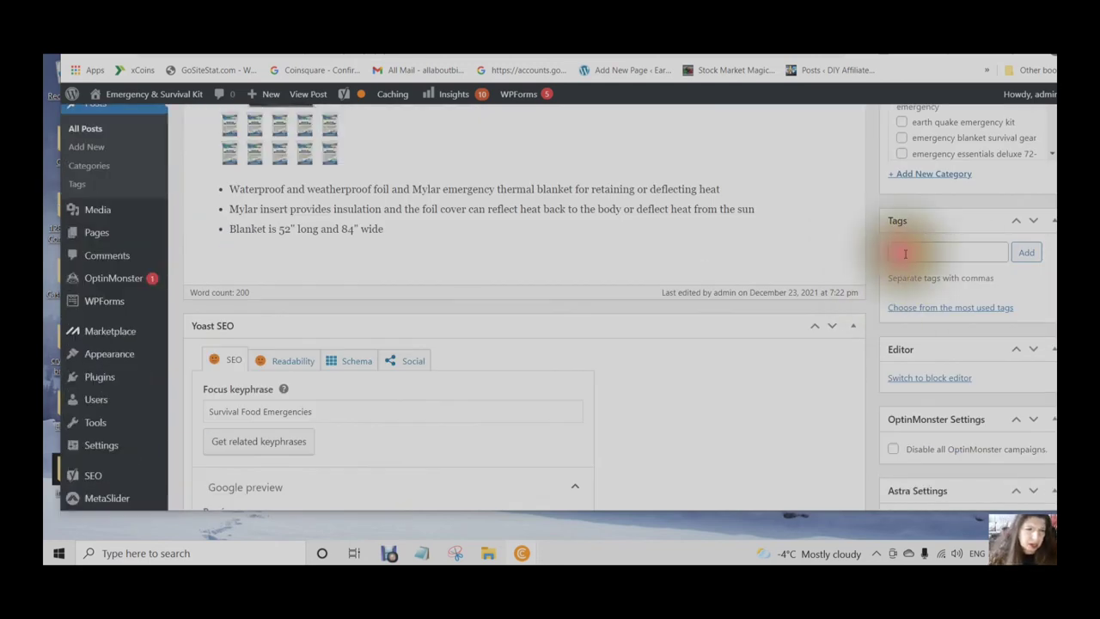
click(904, 252)
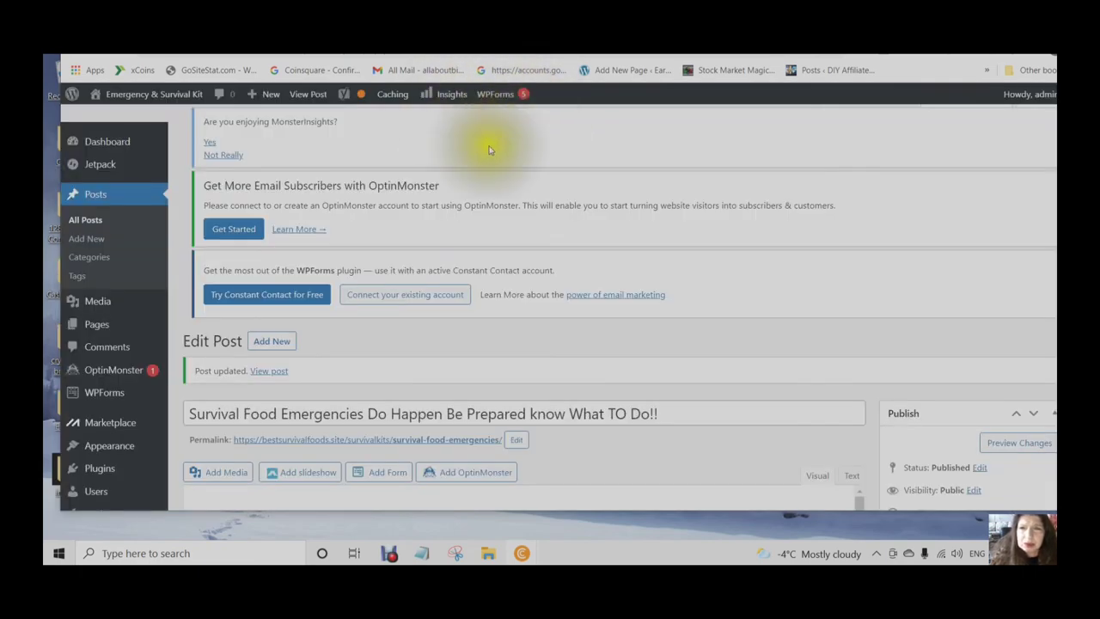
- View the updated post on the live site and examine the published page
scroll(570, 216, down, 5)
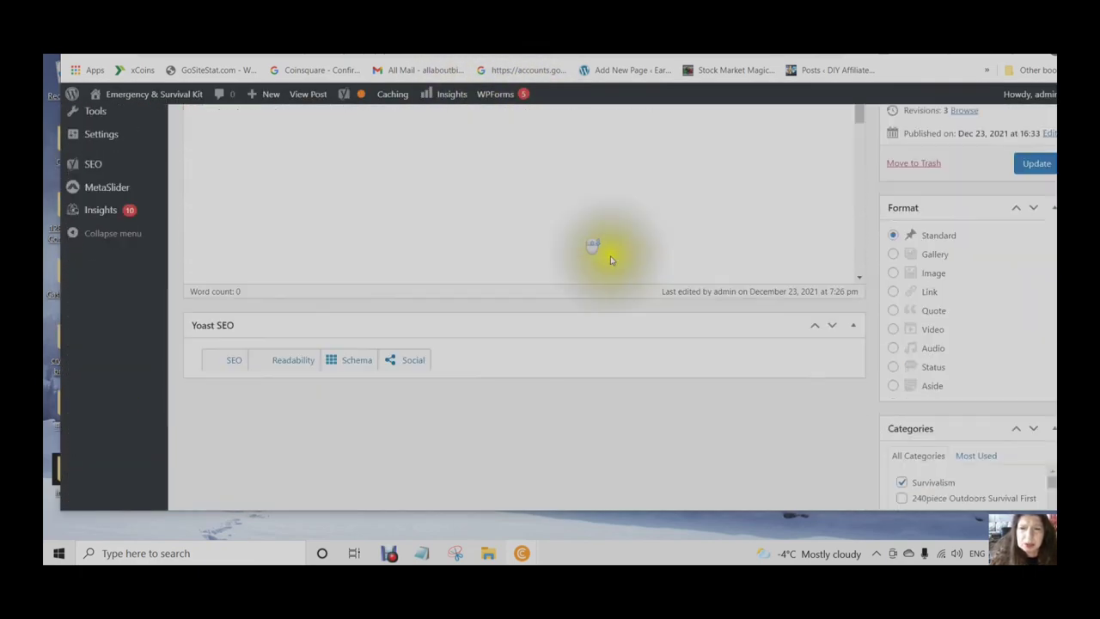
scroll(615, 260, up, 3)
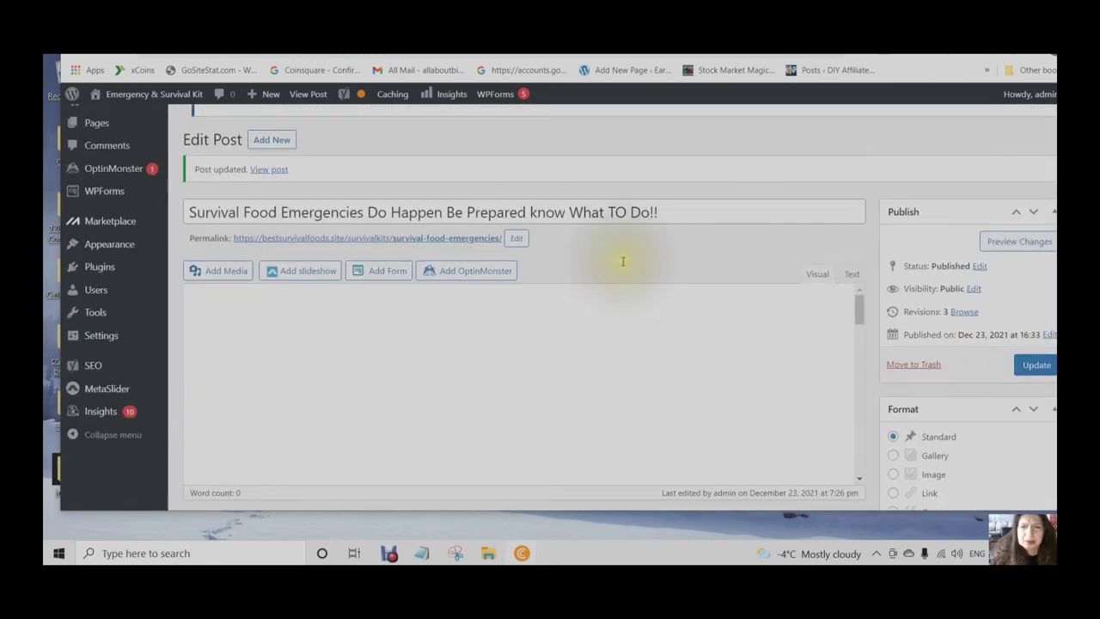
scroll(267, 264, up, 1)
scroll(267, 264, up, 2)
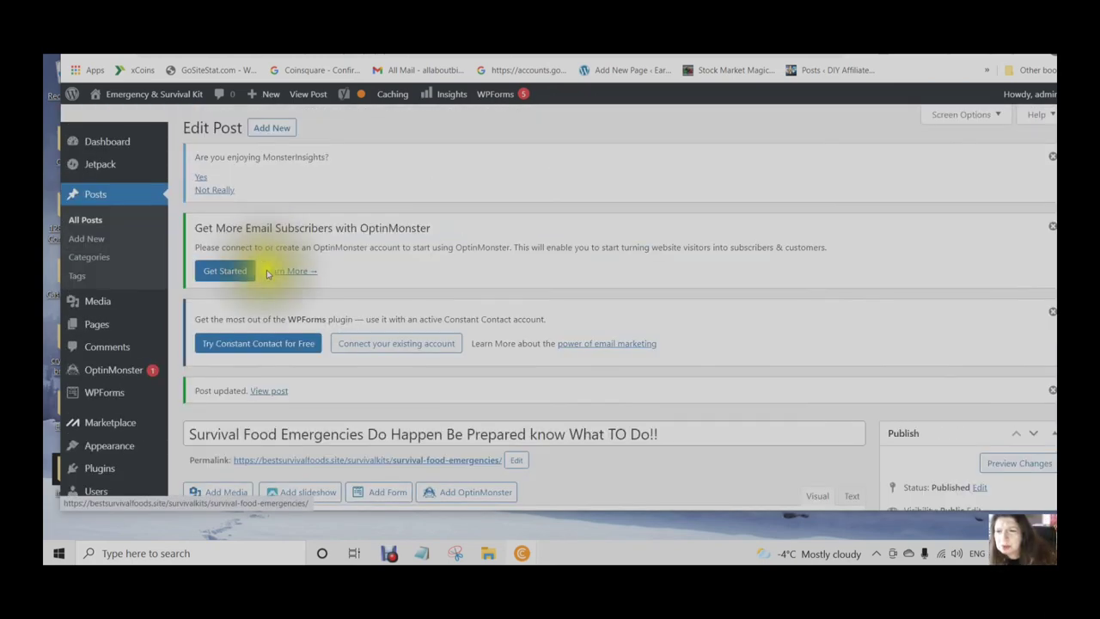
click(267, 391)
scroll(679, 340, up, 4)
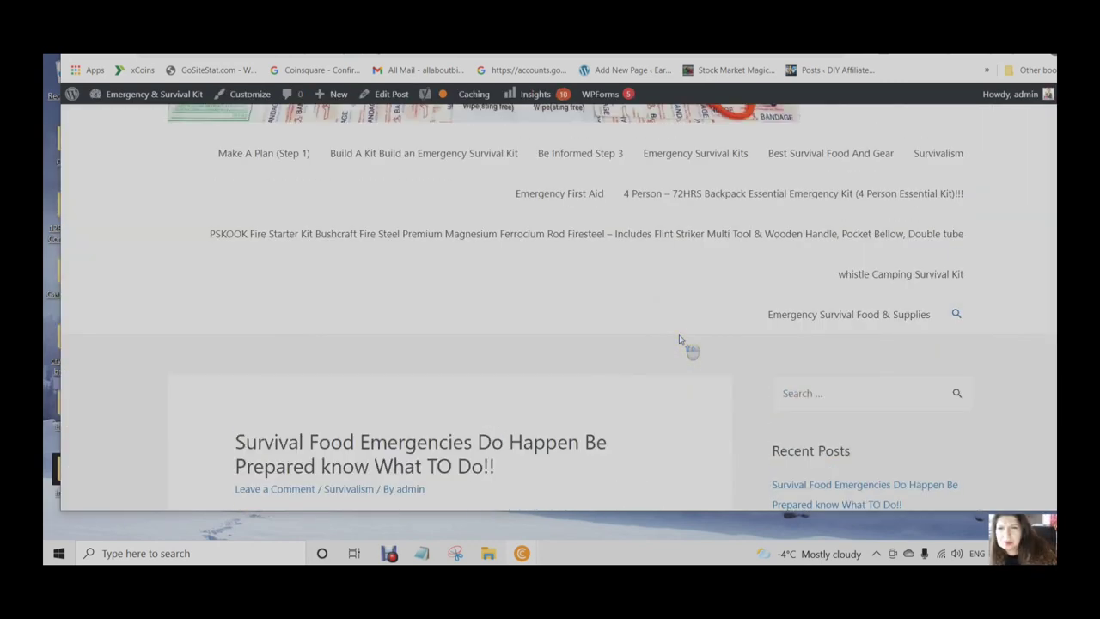